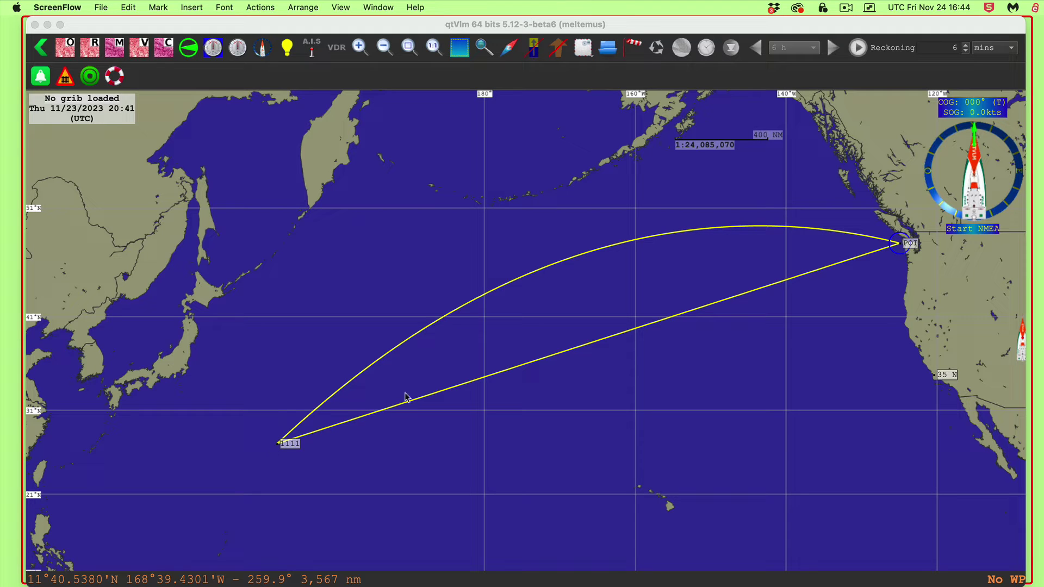
# Step: Delete the 1111 mark together with its lines
pyautogui.rightClick(286, 442)
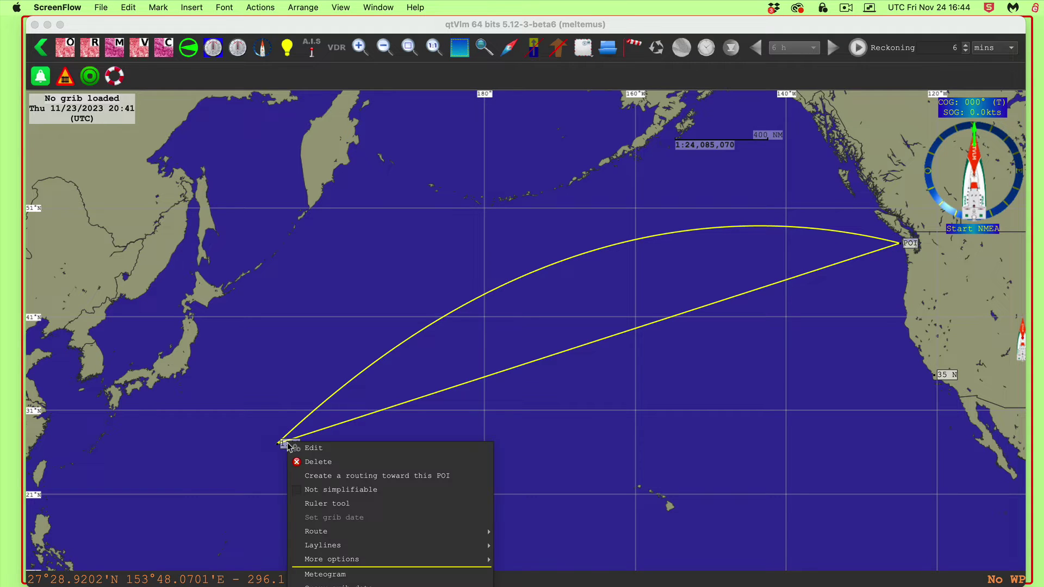
pyautogui.click(313, 463)
pyautogui.click(584, 324)
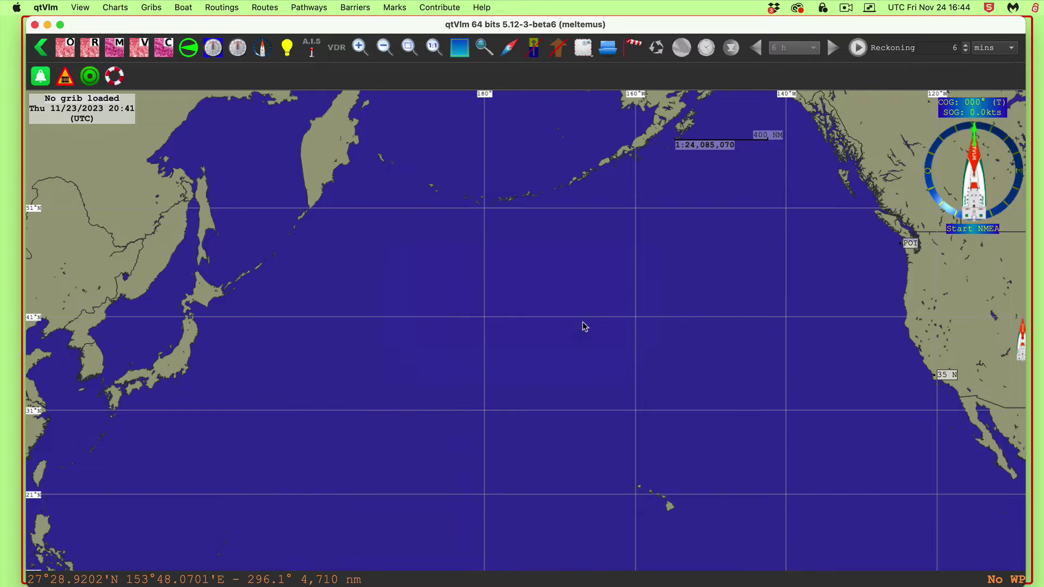
# Step: Increase the POI's range-circle count so rings appear at 1000 NM spacing
pyautogui.click(909, 244)
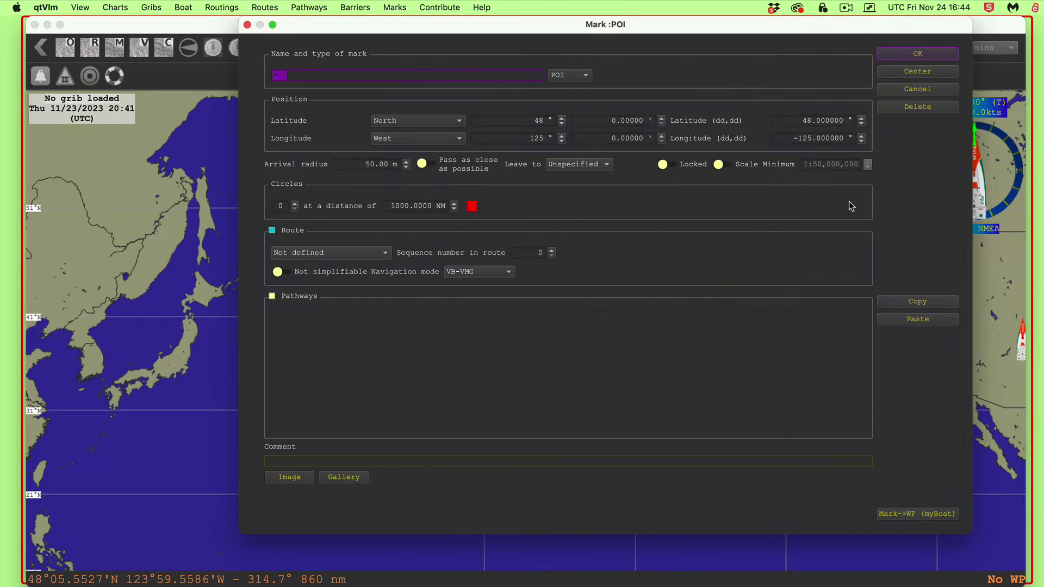
pyautogui.click(296, 206)
pyautogui.click(295, 204)
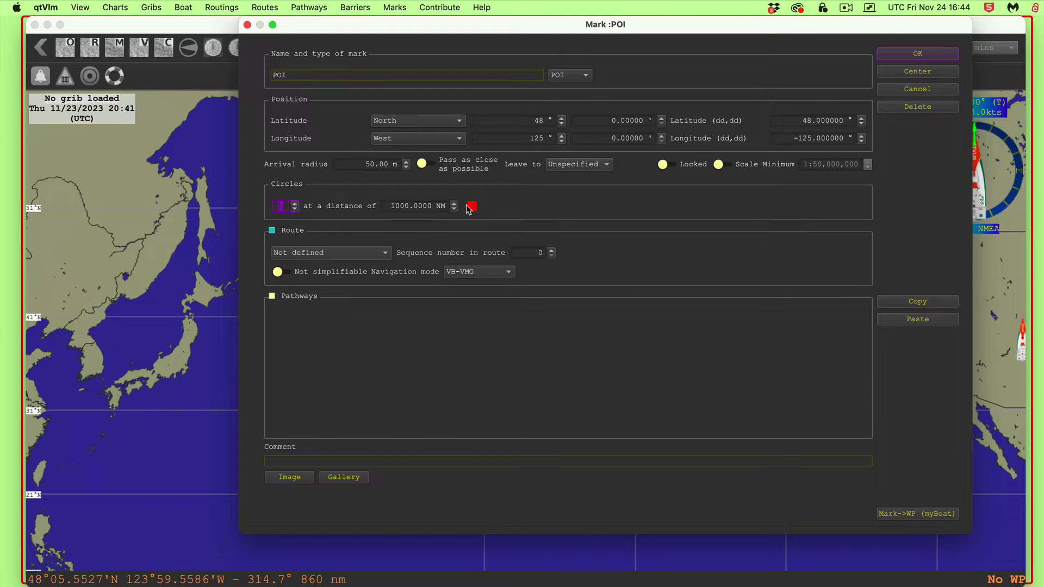
pyautogui.click(916, 55)
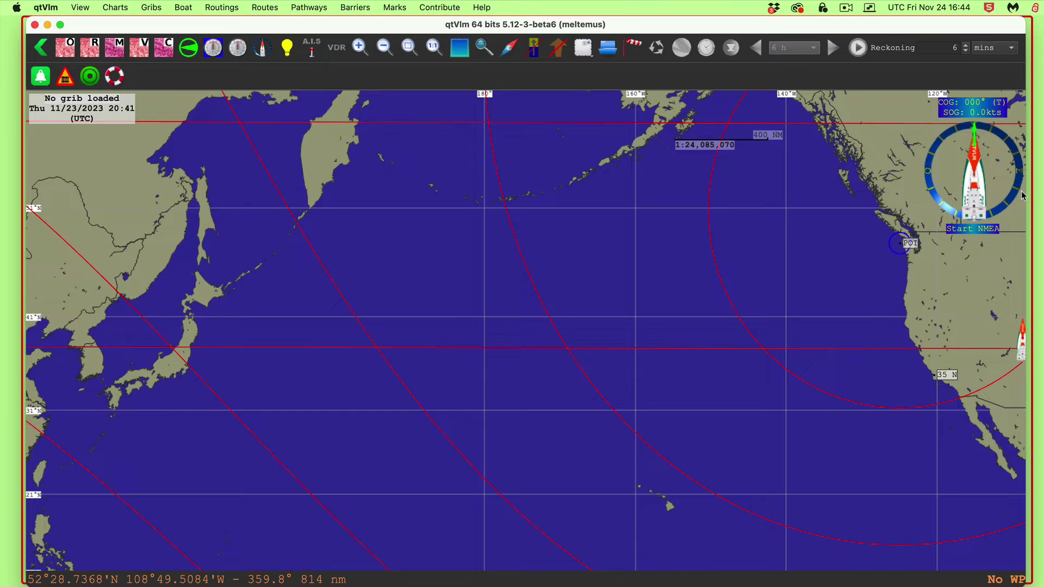
# Step: Start the Ruler tool from the POI to compare great-circle 2,995.64 NM and rhumb-line 3,141.85 NM toward Kamchatka
pyautogui.rightClick(907, 247)
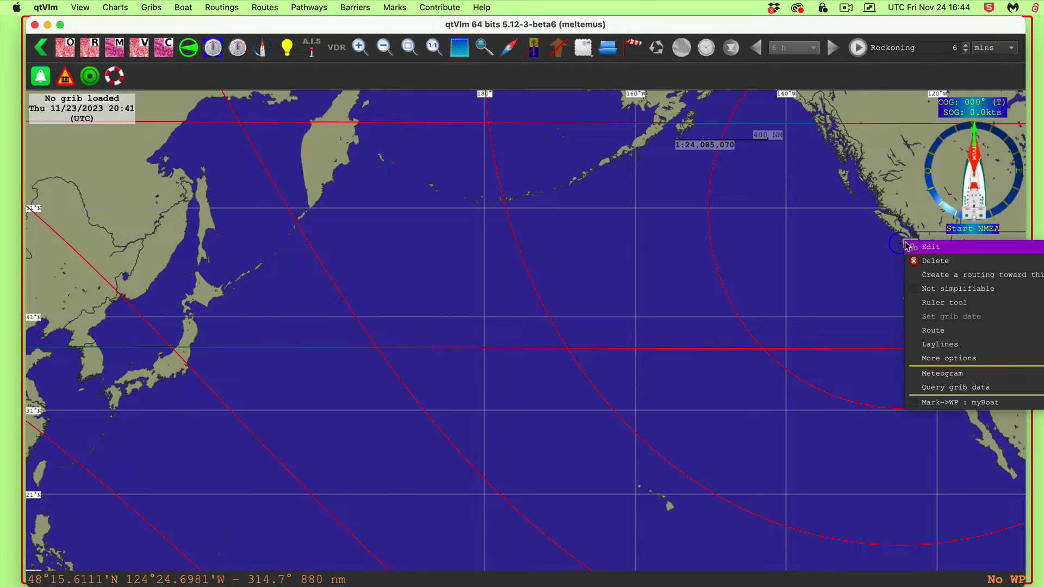
pyautogui.click(932, 306)
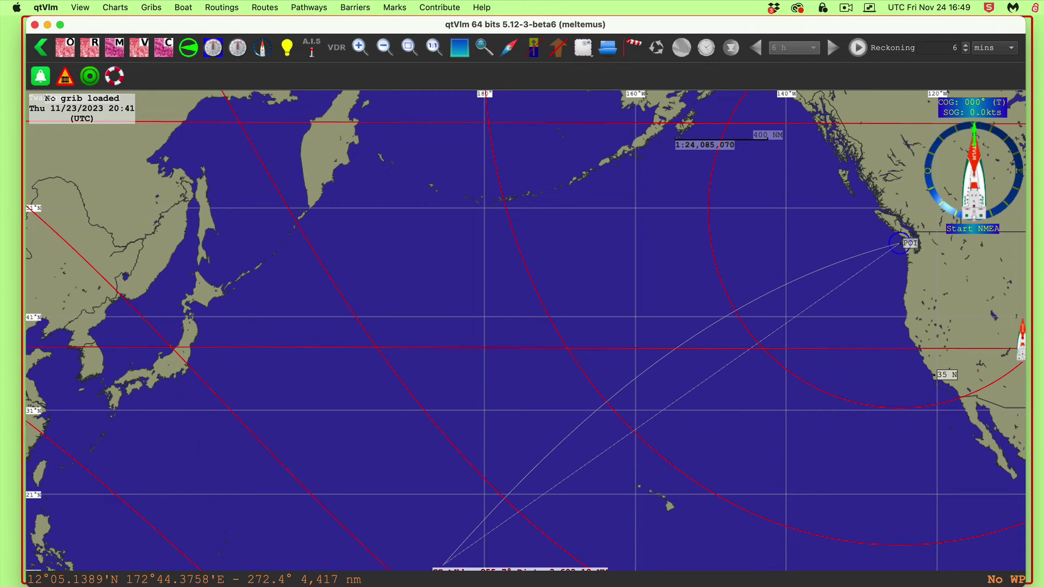
pyautogui.press('super+Tab')
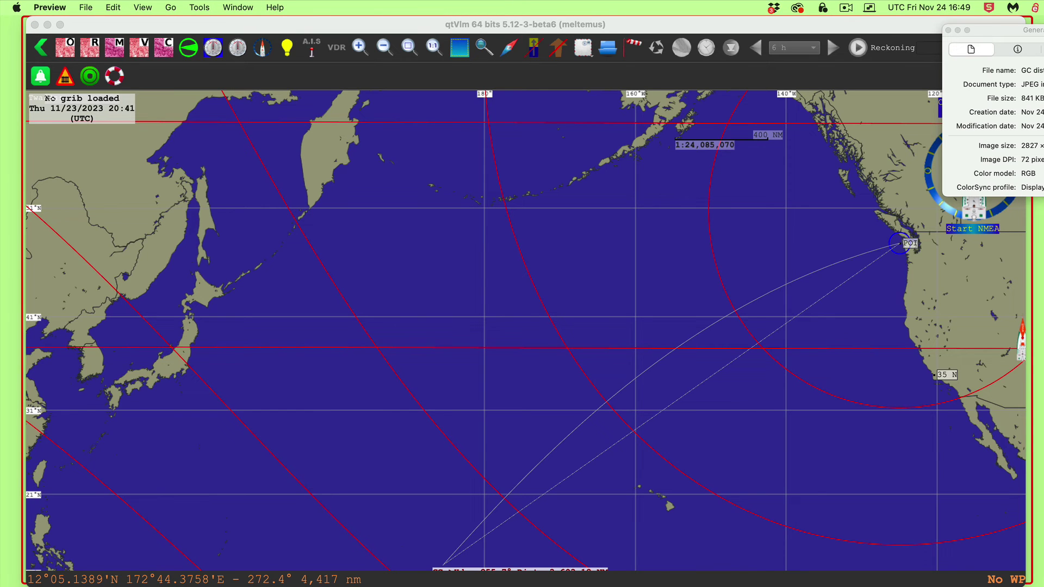
pyautogui.click(948, 29)
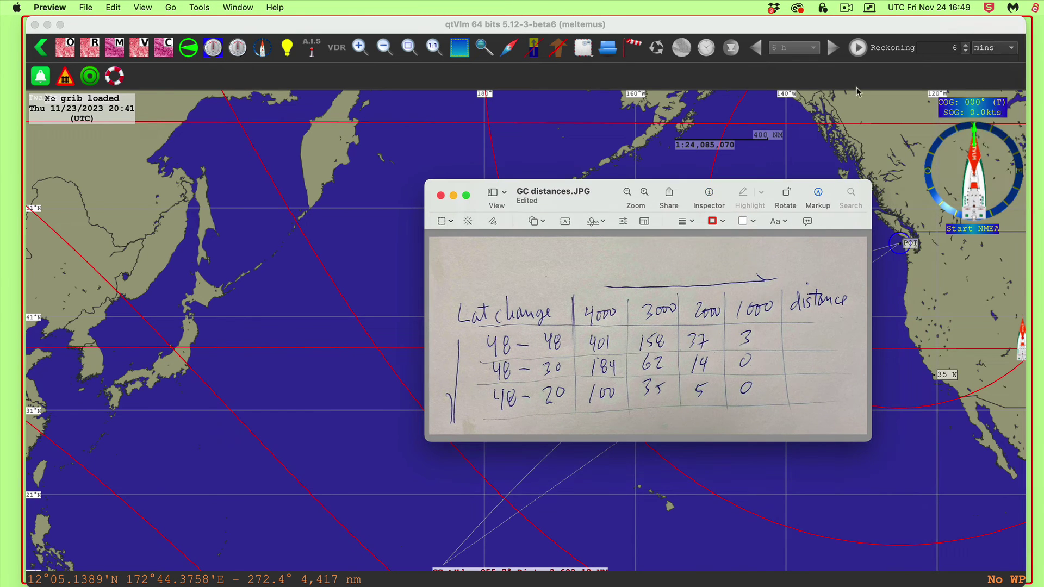
pyautogui.moveTo(605, 196); pyautogui.dragTo(517, 96)
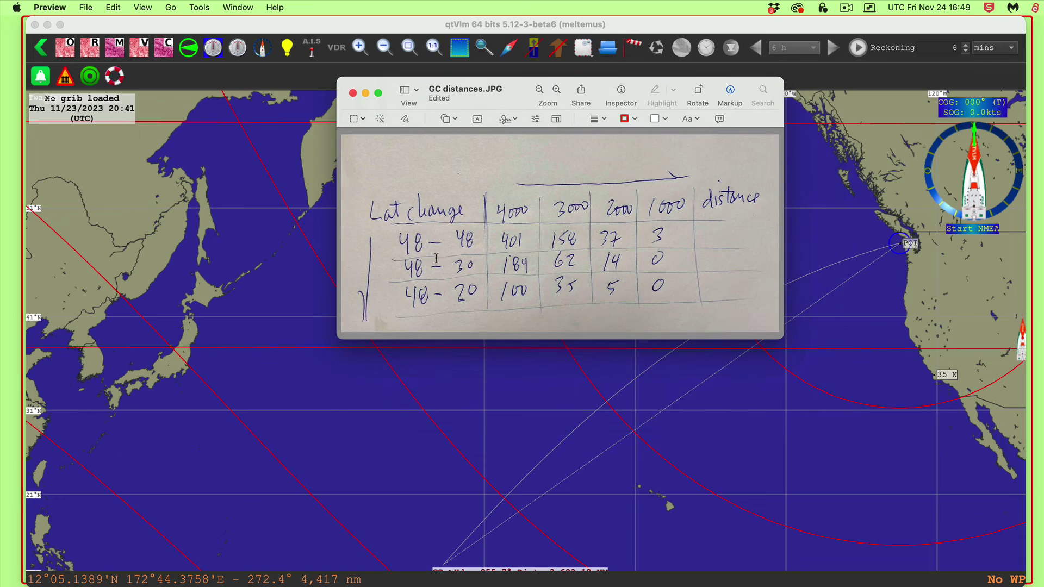
pyautogui.moveTo(498, 219)
pyautogui.moveTo(459, 189); pyautogui.dragTo(687, 229)
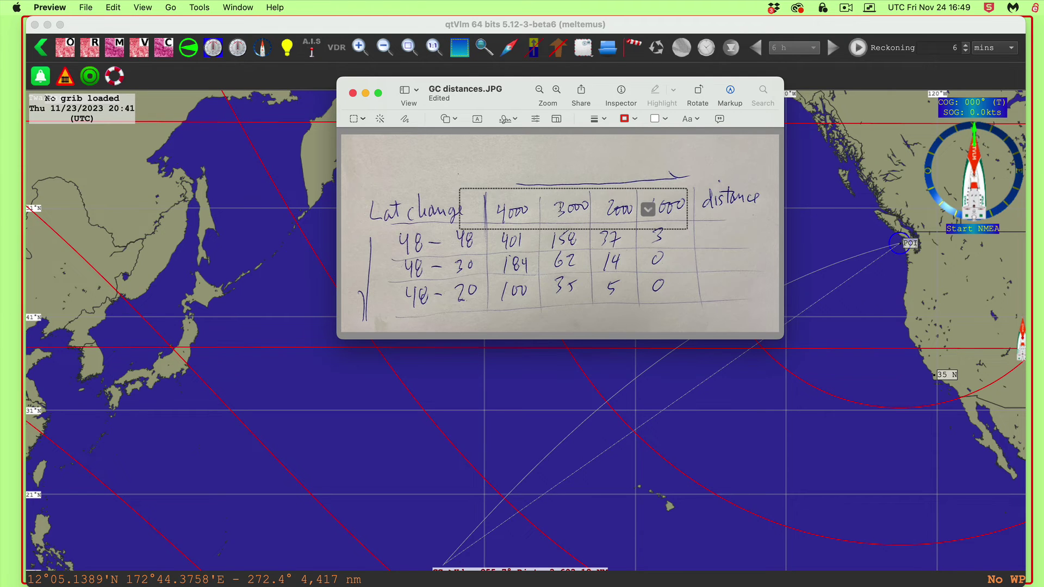
pyautogui.click(569, 230)
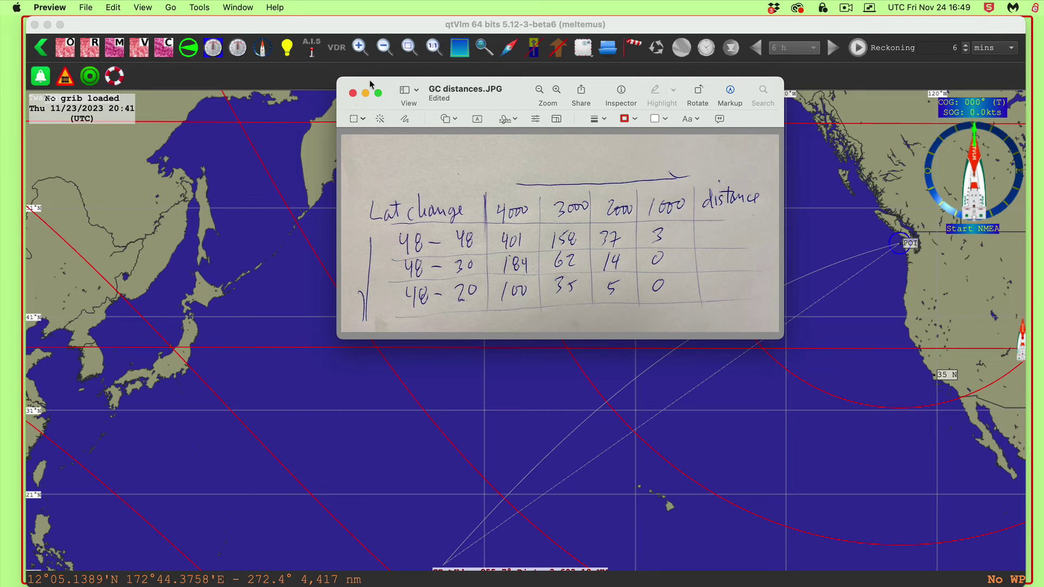
pyautogui.click(353, 93)
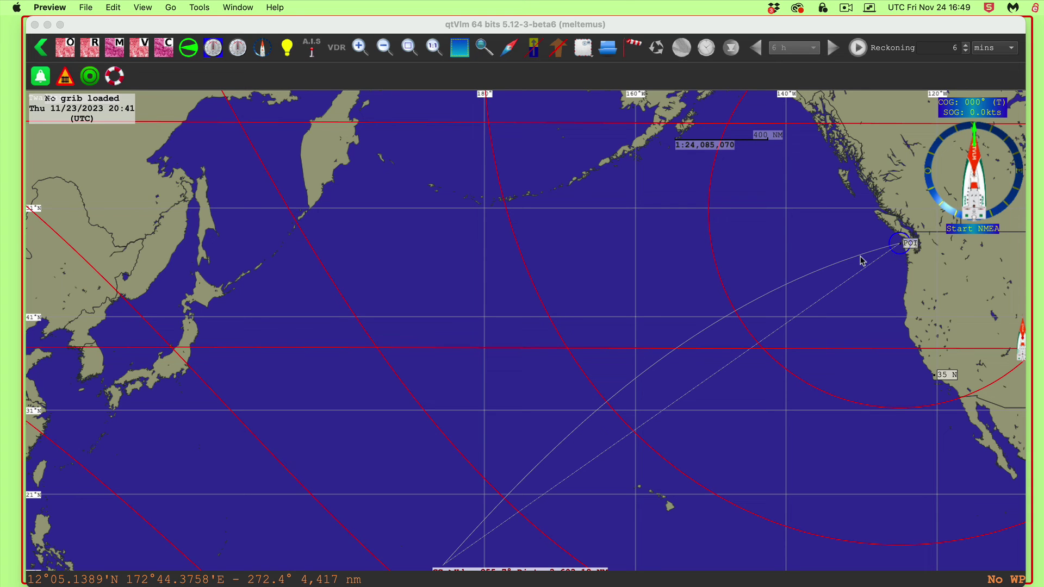
# Step: Zoom the chart and open the POI's Edit dialog, closing it with OK unchanged
pyautogui.scroll(2, 878, 286)
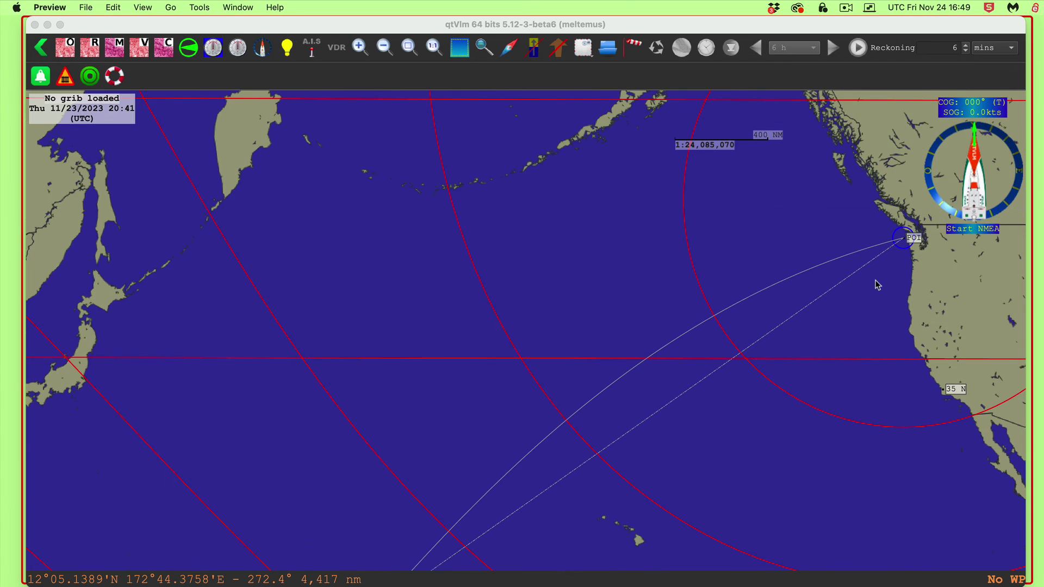
pyautogui.click(870, 325)
pyautogui.scroll(2, 848, 327)
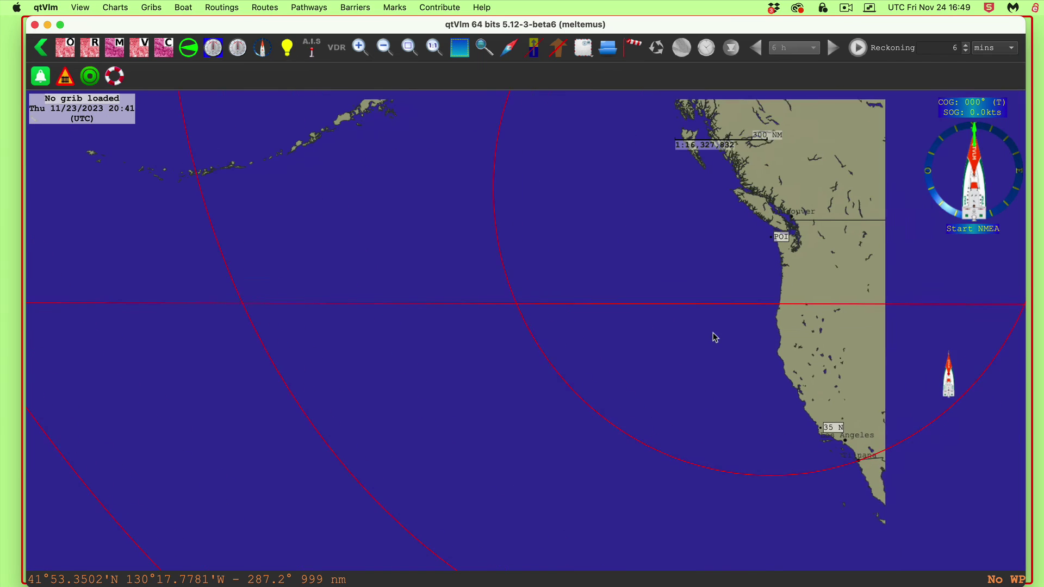
pyautogui.scroll(-1, 510, 549)
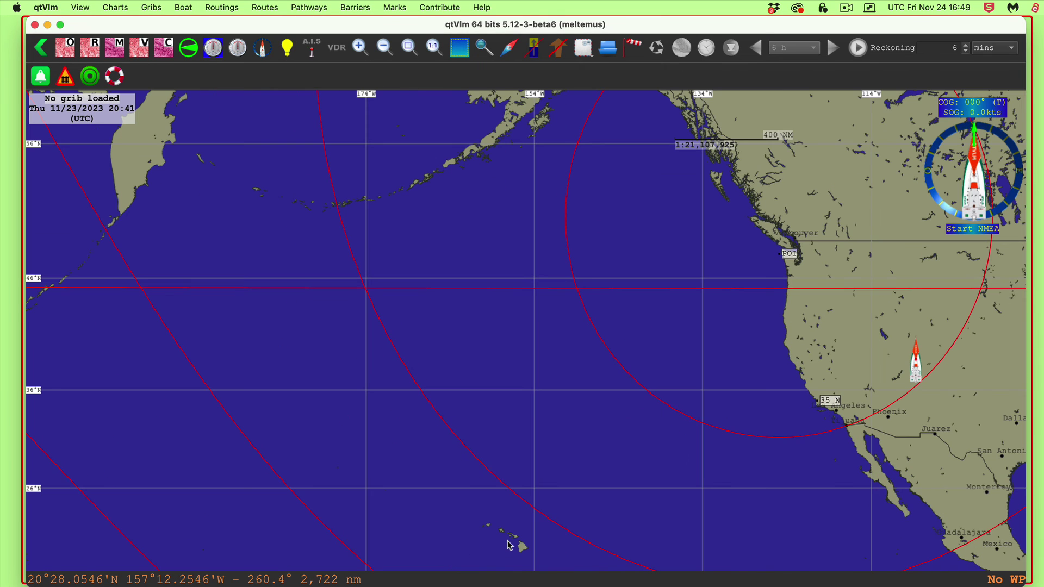
pyautogui.rightClick(787, 254)
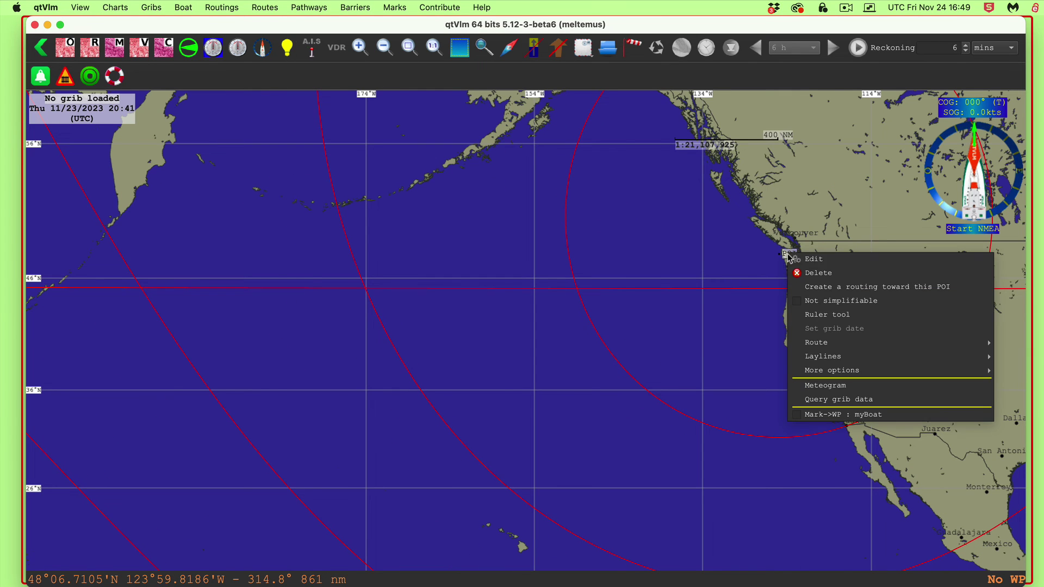
pyautogui.click(822, 263)
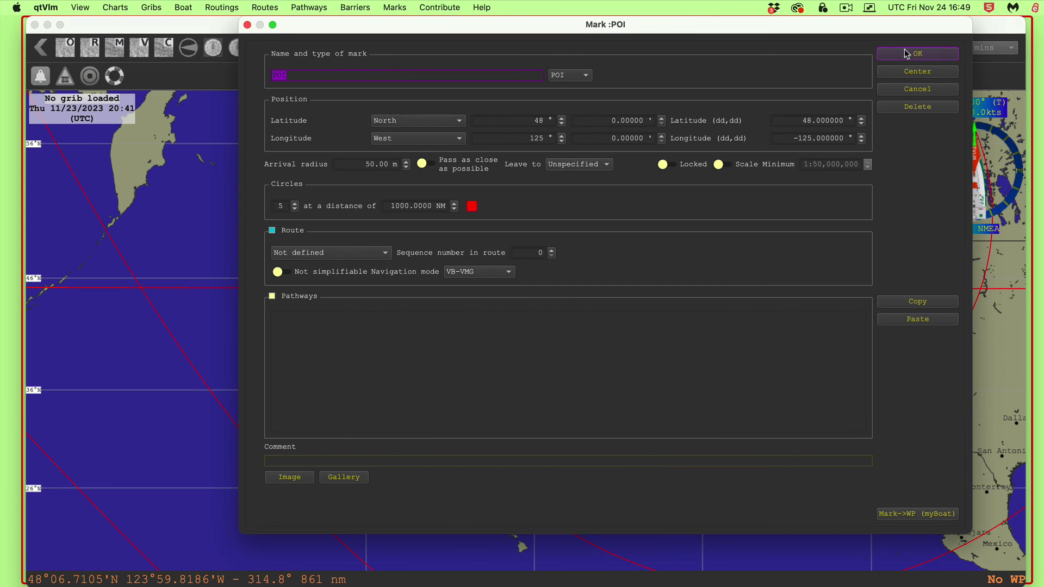
pyautogui.click(905, 50)
# Step: Measure from the POI to Hawaii: great-circle 2,192.33 NM versus rhumb-line 2,201.62 NM
pyautogui.rightClick(793, 252)
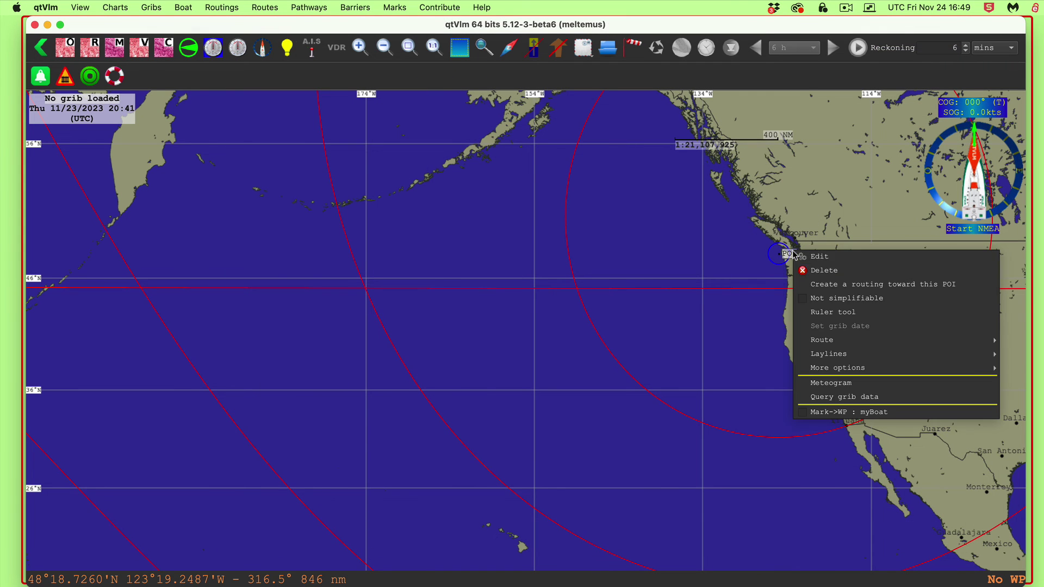
pyautogui.click(832, 314)
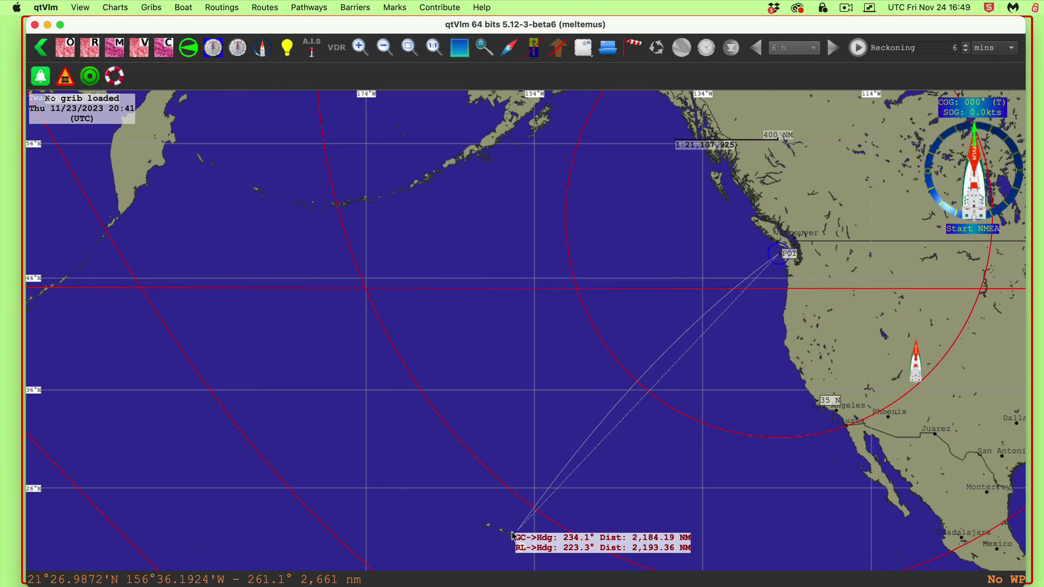
pyautogui.scroll(5, 514, 536)
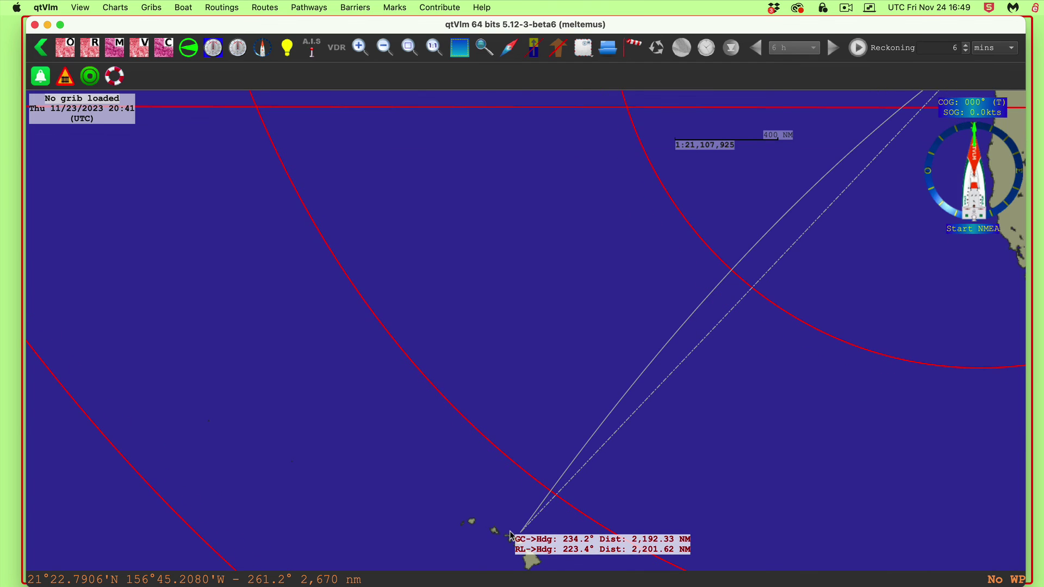
# Step: Pan north and toward the Washington coast, then zoom in on the POI beside Vancouver Island
pyautogui.press('Up')
pyautogui.press('Up')
pyautogui.press('Up')
pyautogui.press('Up')
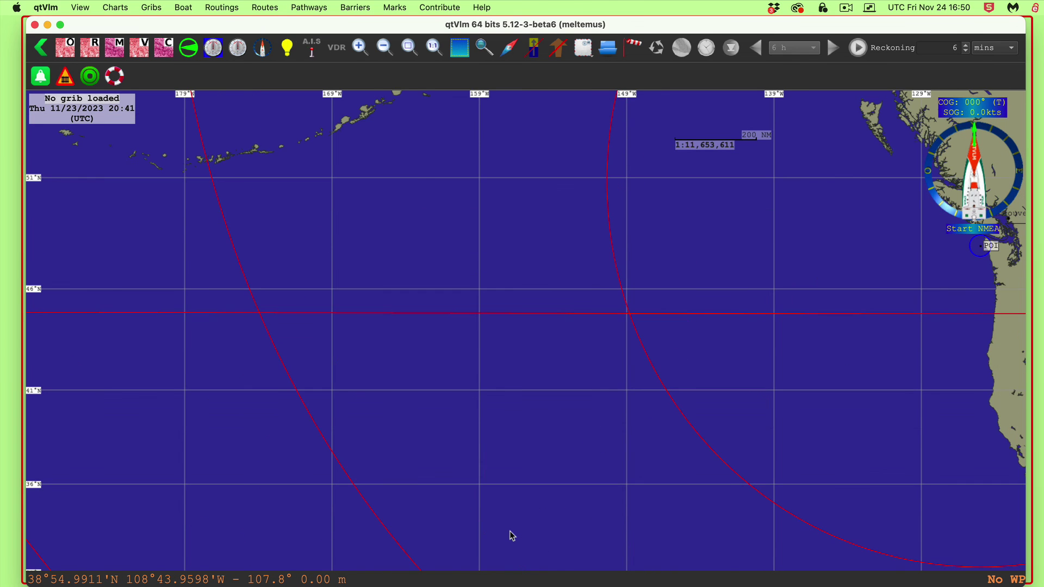
pyautogui.press('Up')
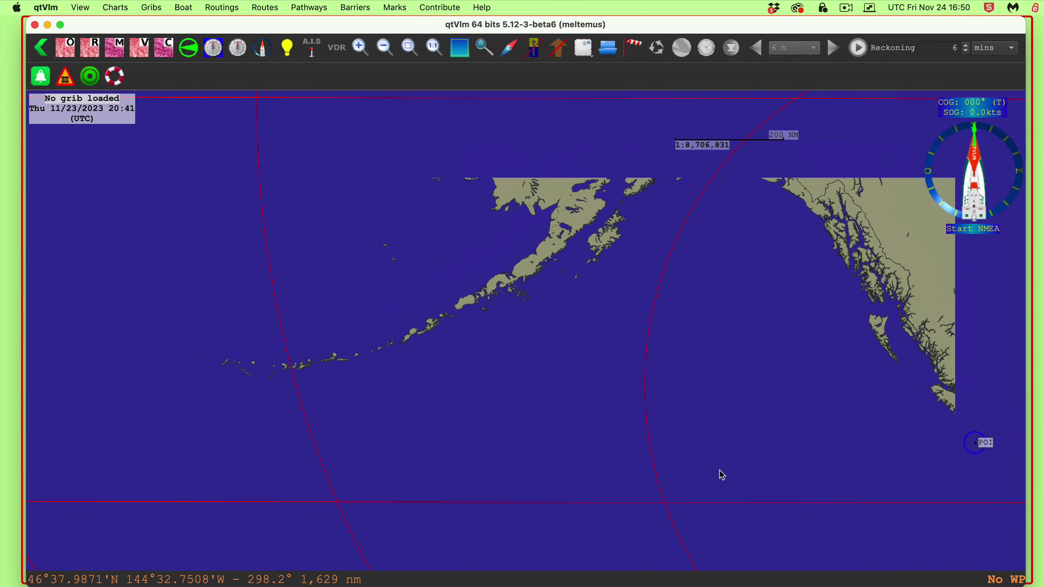
pyautogui.moveTo(865, 455); pyautogui.dragTo(564, 361)
pyautogui.scroll(2, 629, 342)
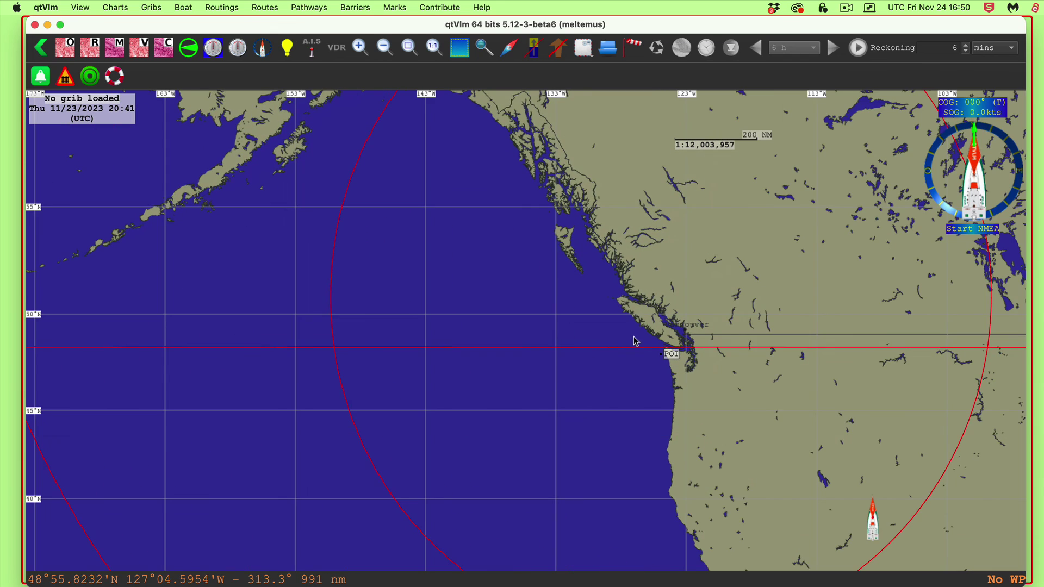
pyautogui.scroll(3, 675, 366)
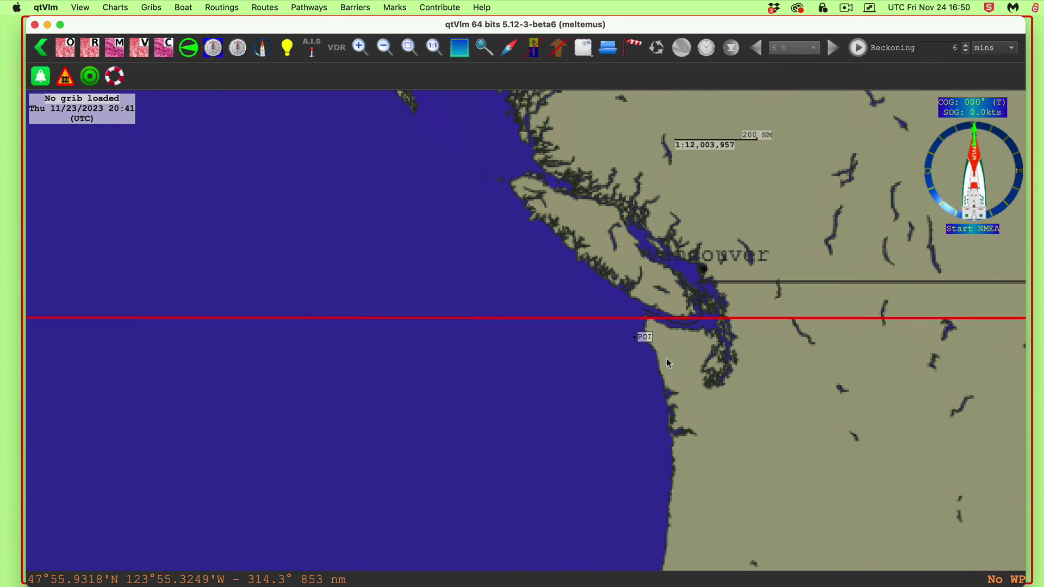